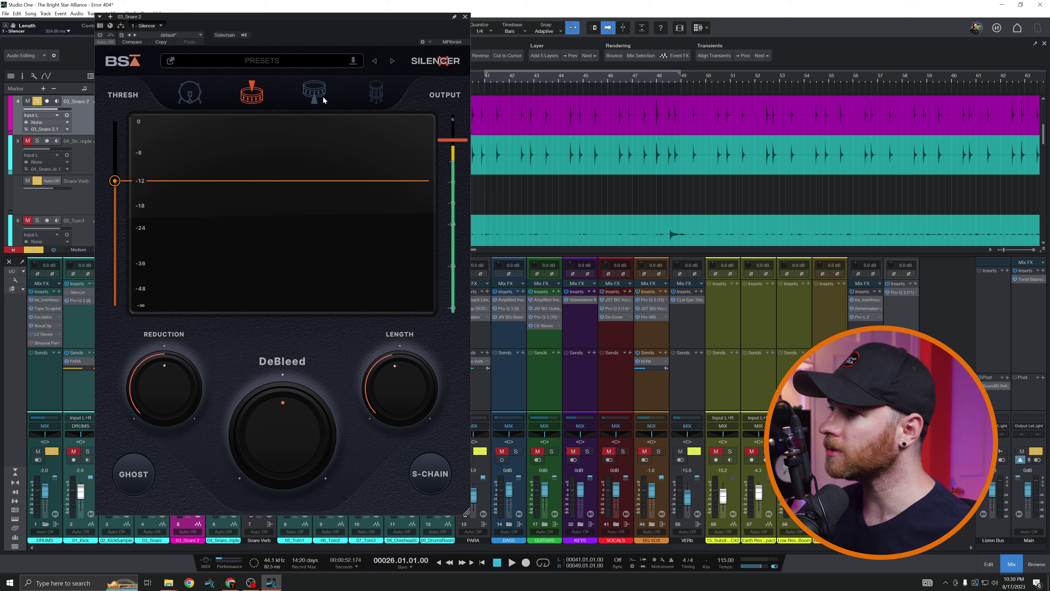
Try Silencer's Kick mode and the extremes of its Reduction control, then restore Snare Top mode and the original reduction
click(194, 99)
click(253, 91)
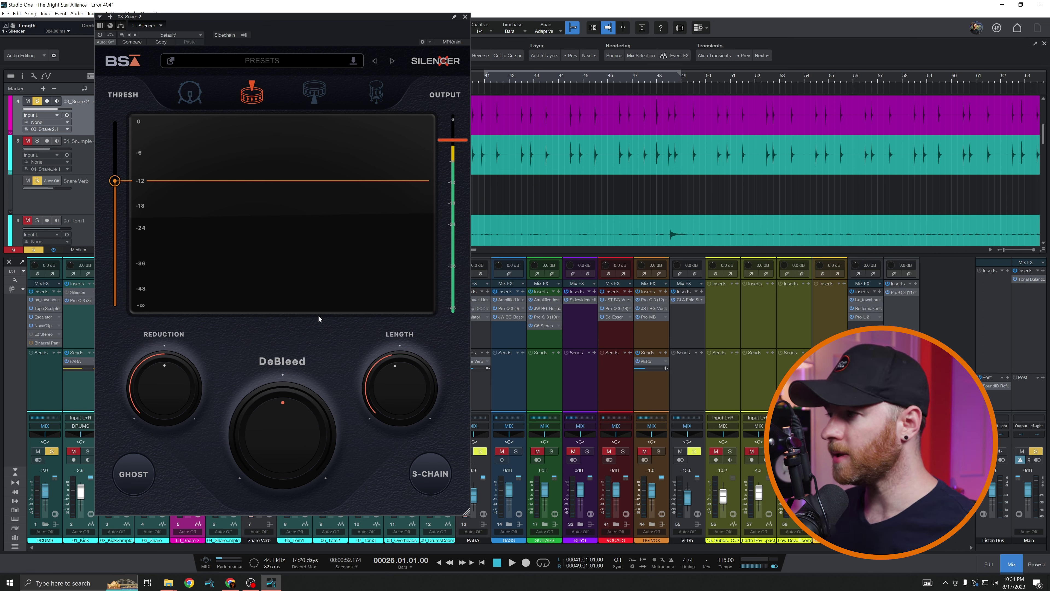
mouse_move(276, 488)
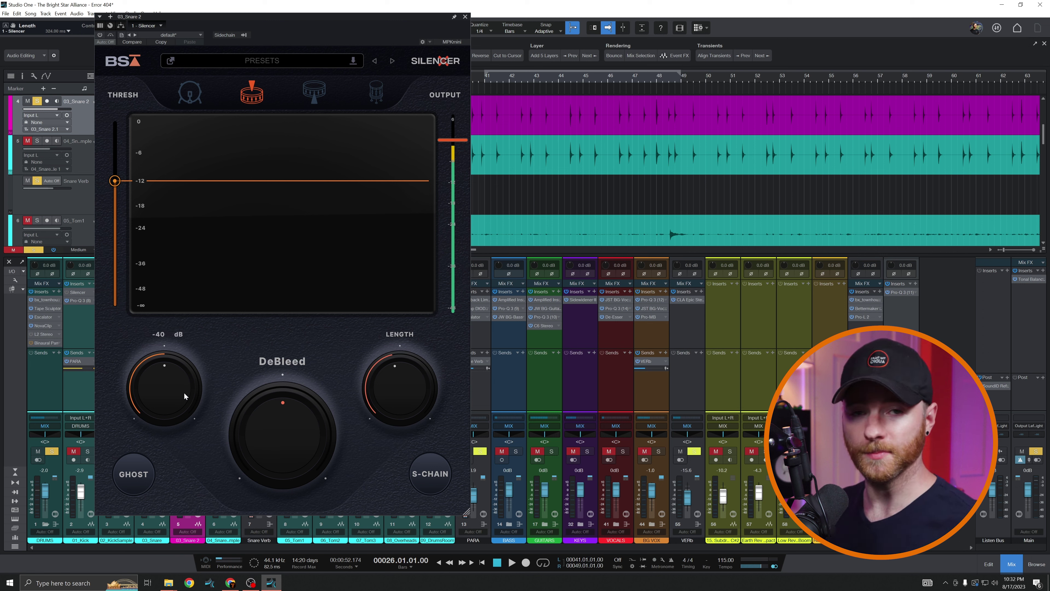
drag(183, 392, 181, 513)
drag(165, 389, 161, 217)
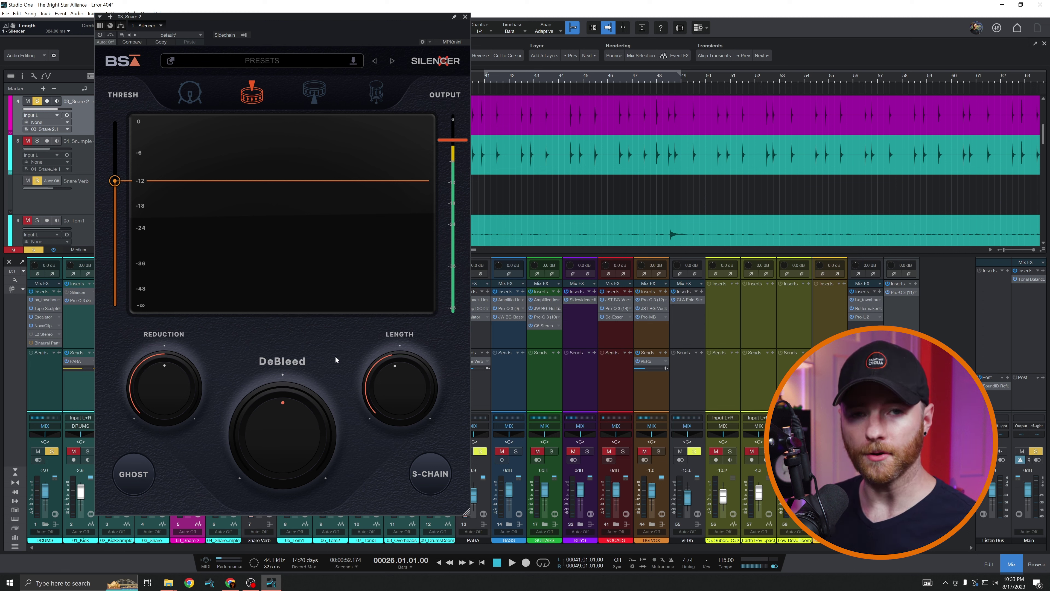
mouse_move(394, 387)
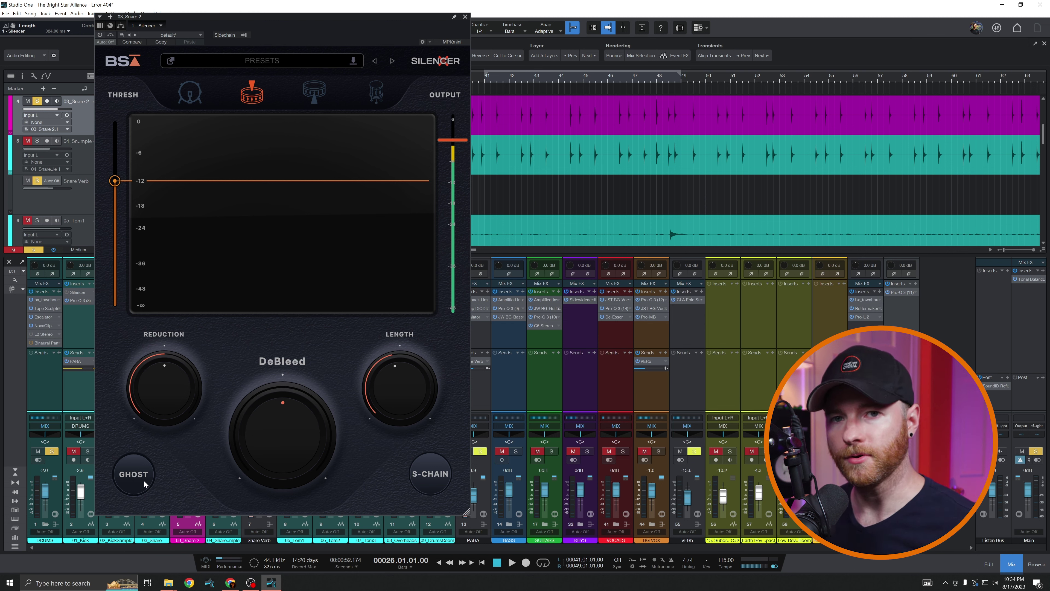
mouse_move(461, 227)
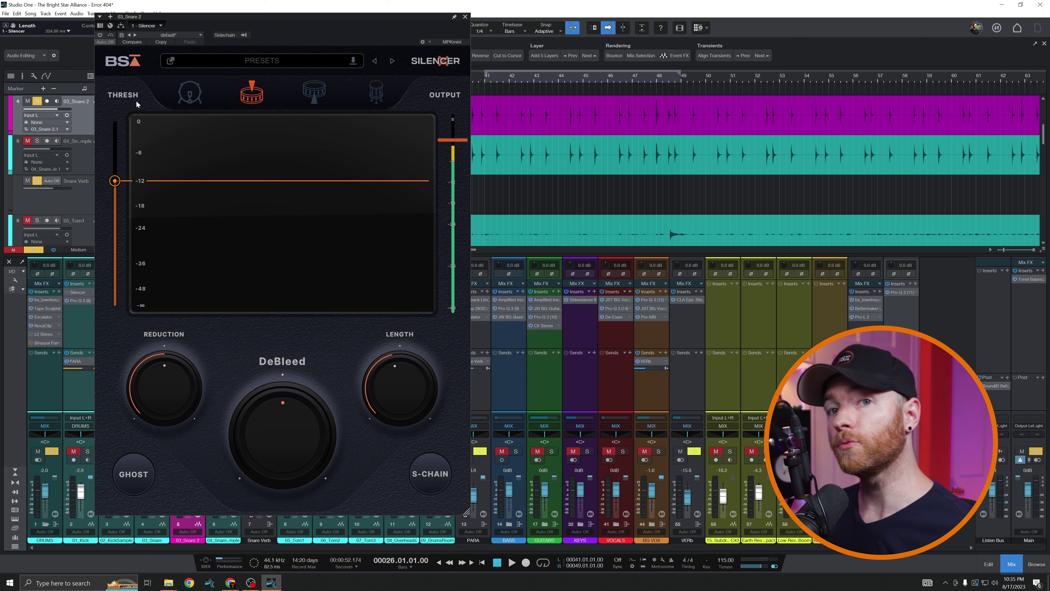
Listen to the soloed 03_Snare 2 track with Silencer switched off, including the section from bar 42
key(space)
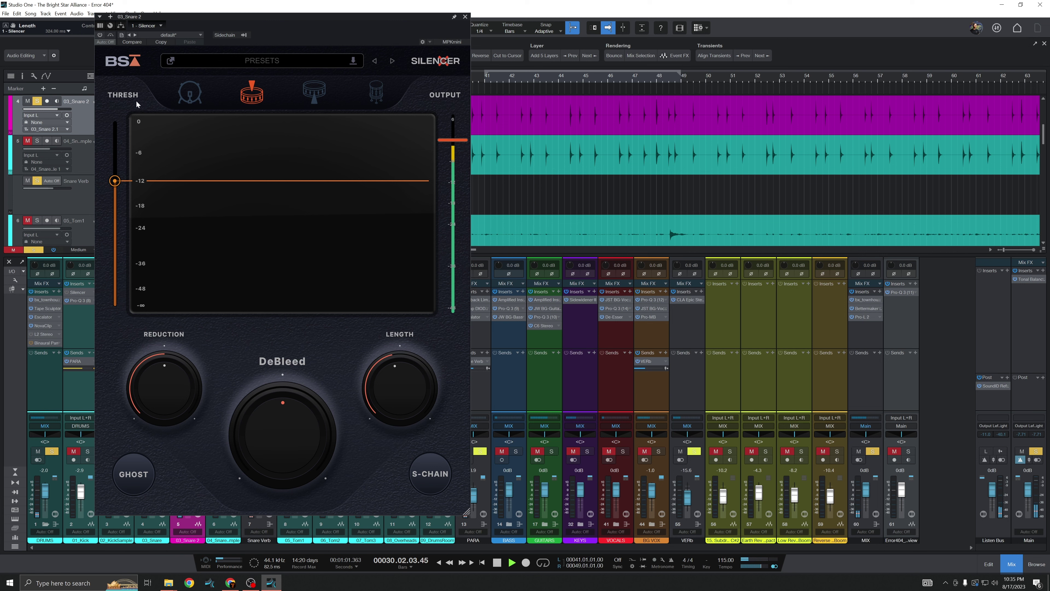
key(space)
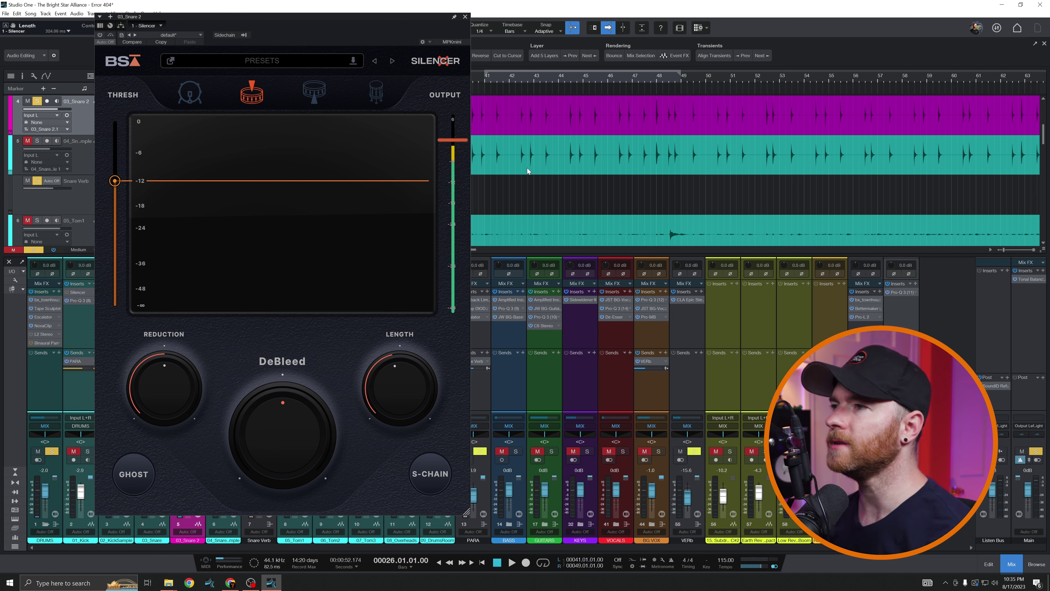
click(528, 82)
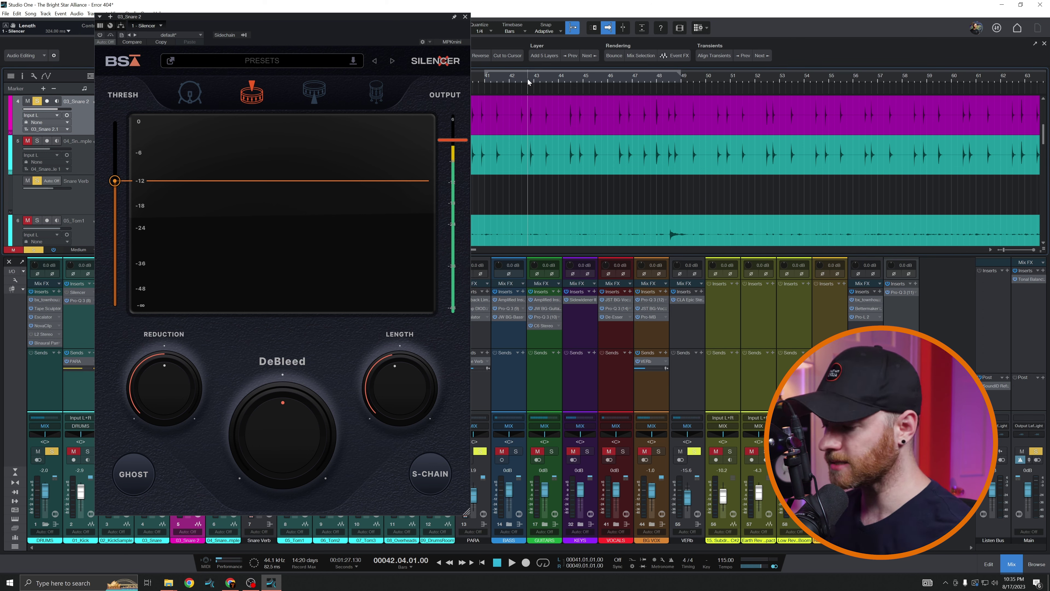
key(space)
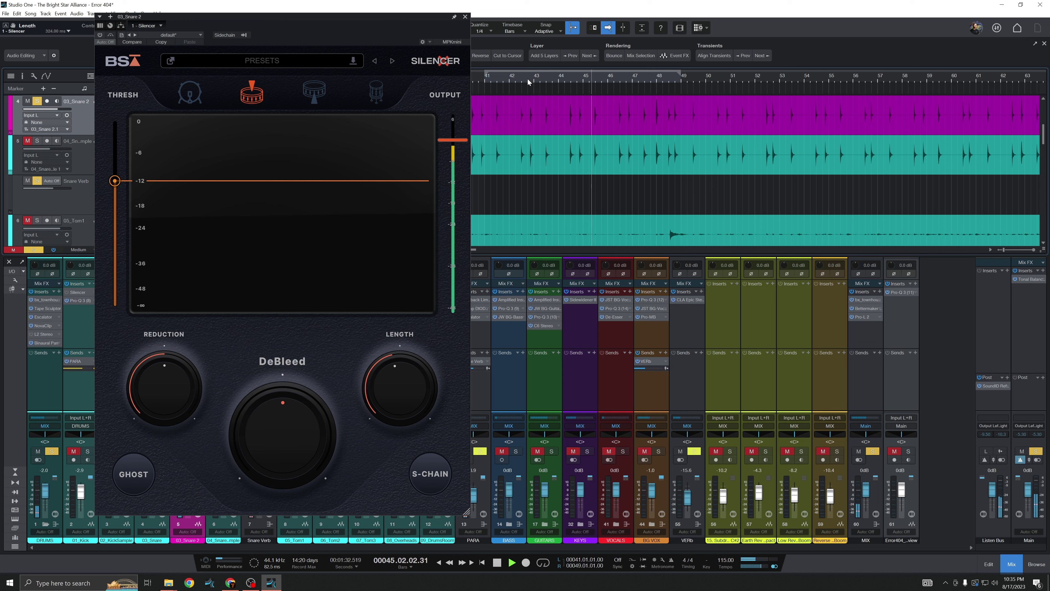
key(space)
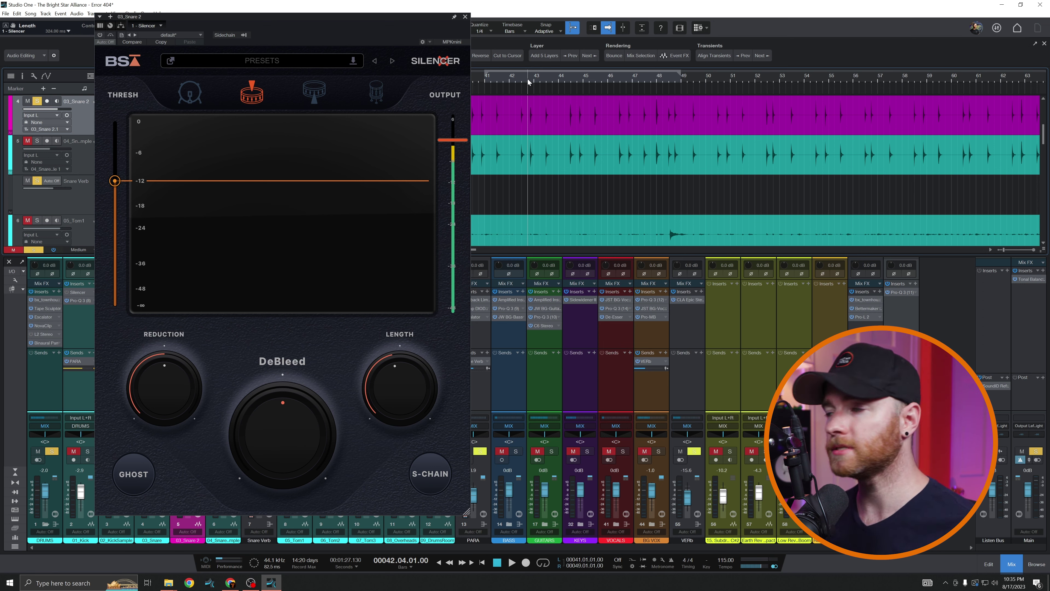
Activate Silencer on 03_Snare 2 and lower its threshold to about -34 dB during playback
click(99, 35)
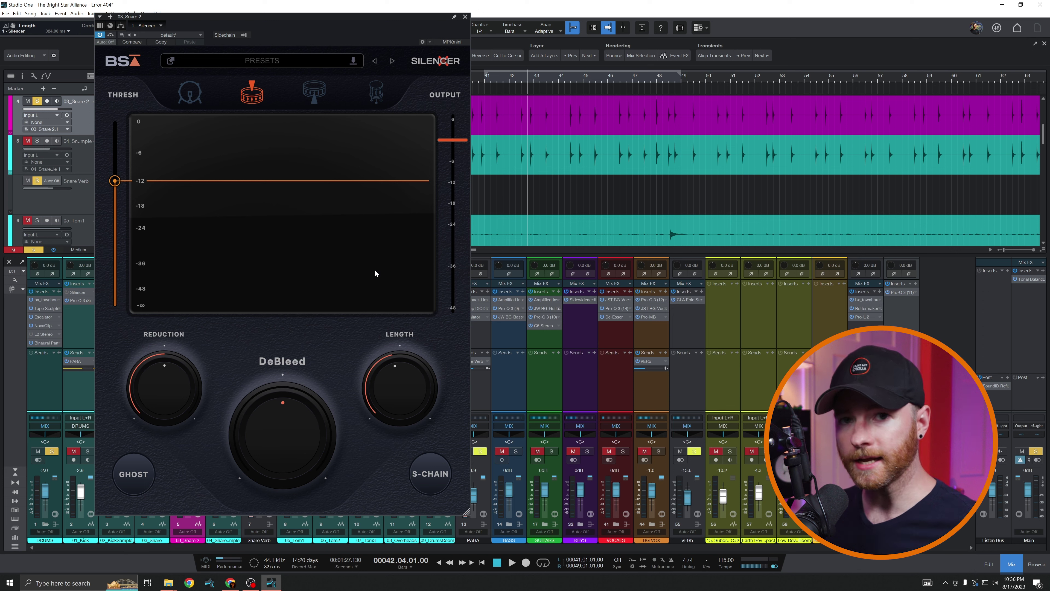
key(space)
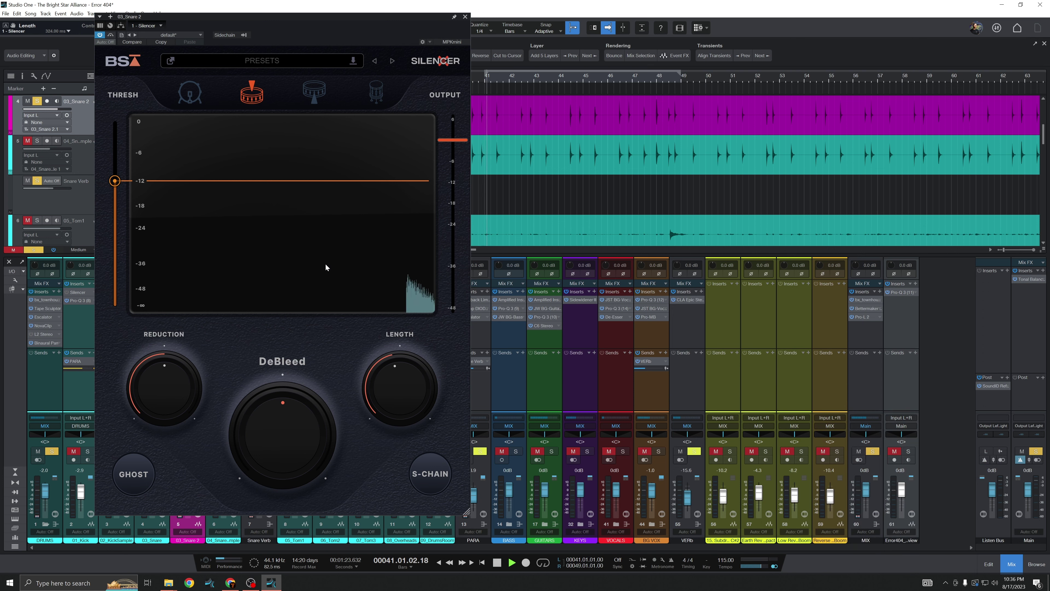
drag(115, 180, 118, 258)
Try DeBleed at 100 %, then settle it at about -26 % and set Reduction to -28 dB
drag(280, 432, 285, 330)
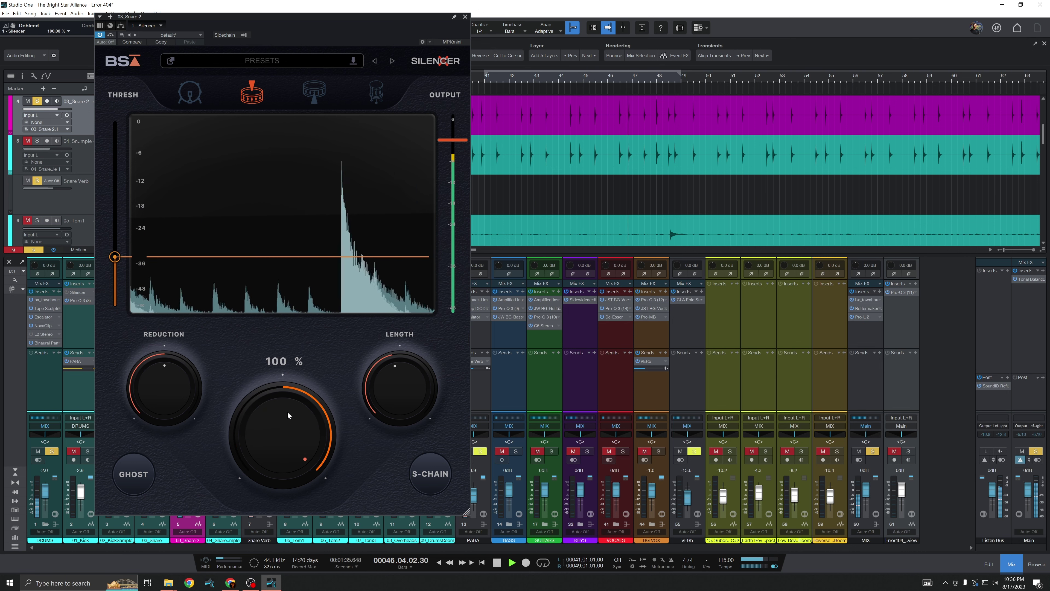
drag(287, 412, 274, 478)
drag(182, 399, 182, 385)
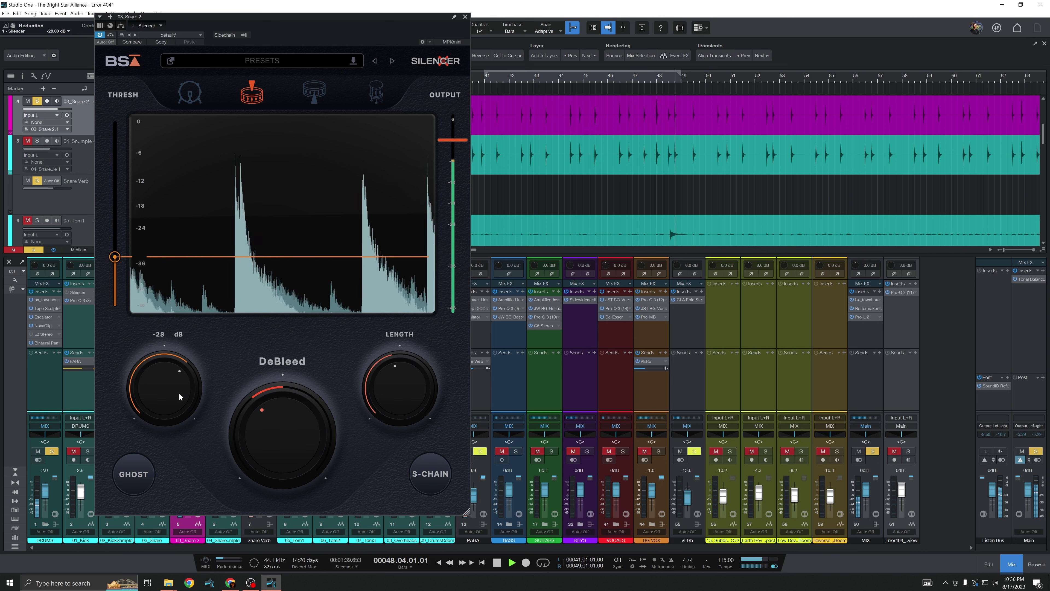
drag(261, 435, 261, 430)
Shorten Silencer's Length on the snare to 285 ms
drag(373, 393, 394, 405)
drag(389, 352, 392, 379)
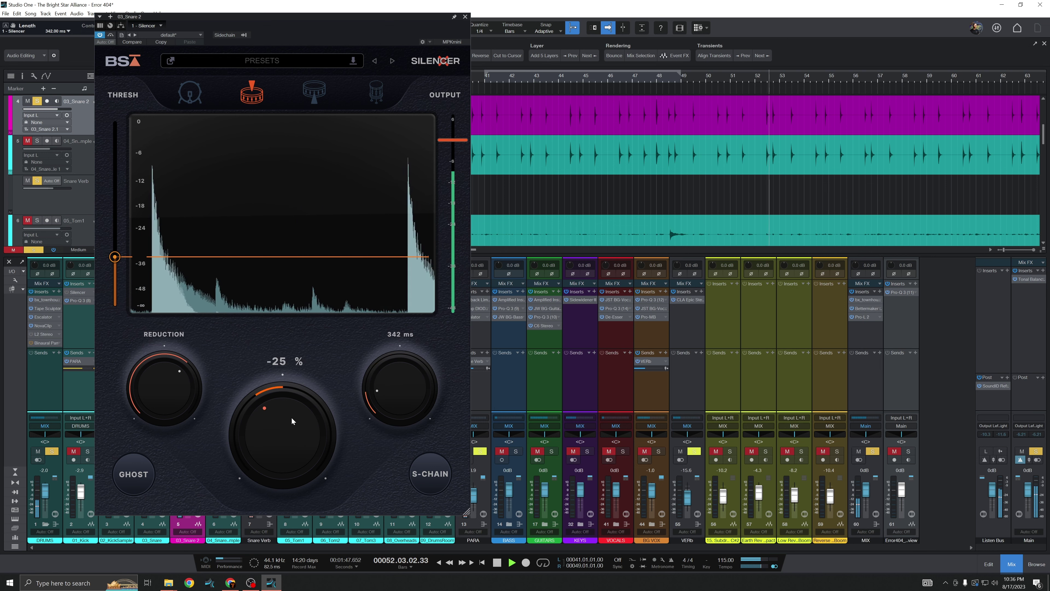
drag(383, 396, 385, 414)
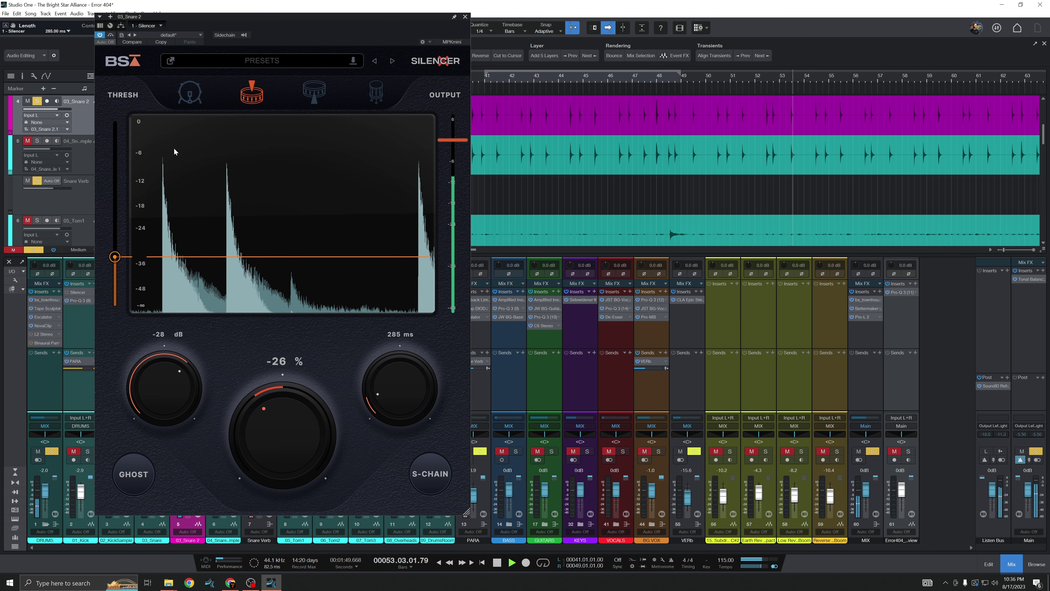
Compare the snare with Silencer bypassed and active, and with Ghost mode on and off
click(110, 35)
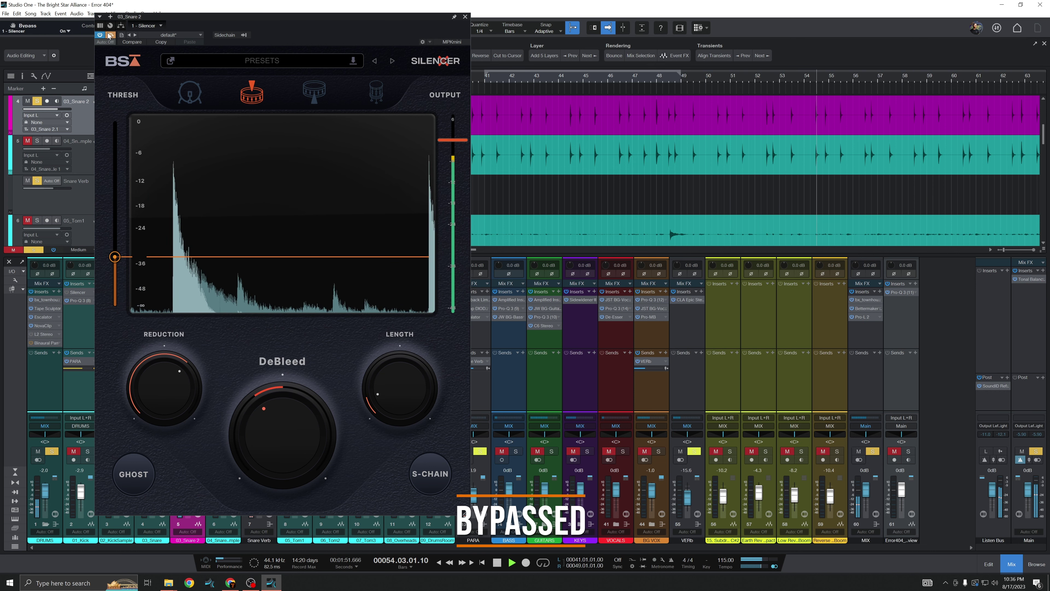
click(110, 36)
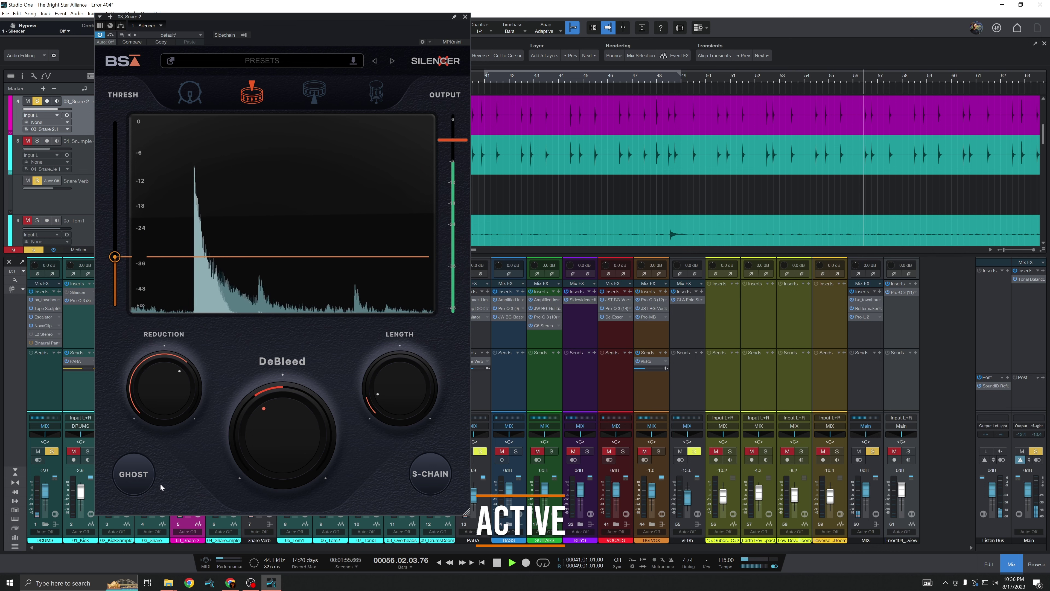
click(148, 477)
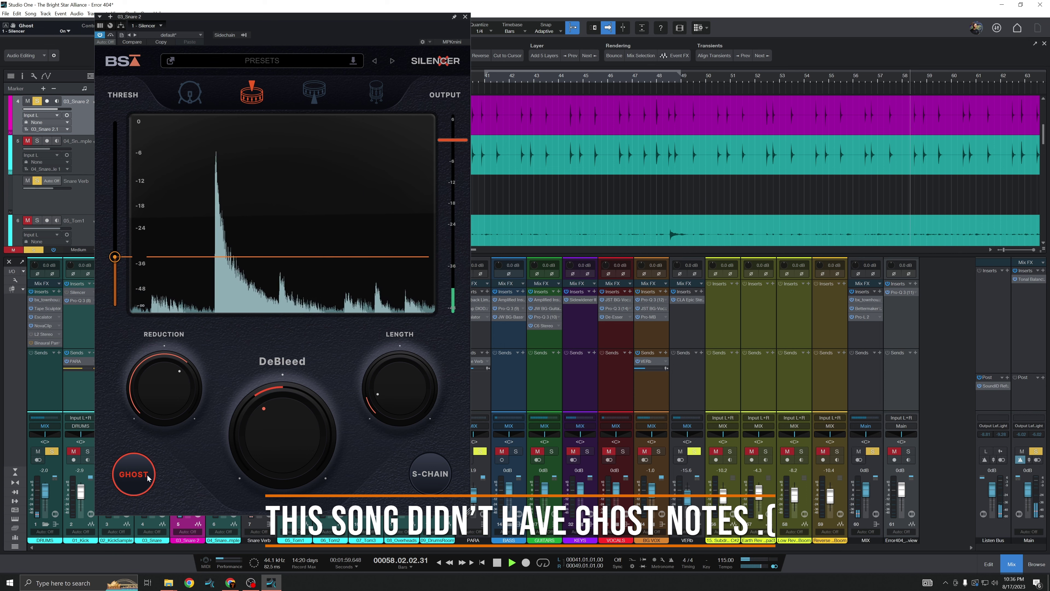
click(148, 477)
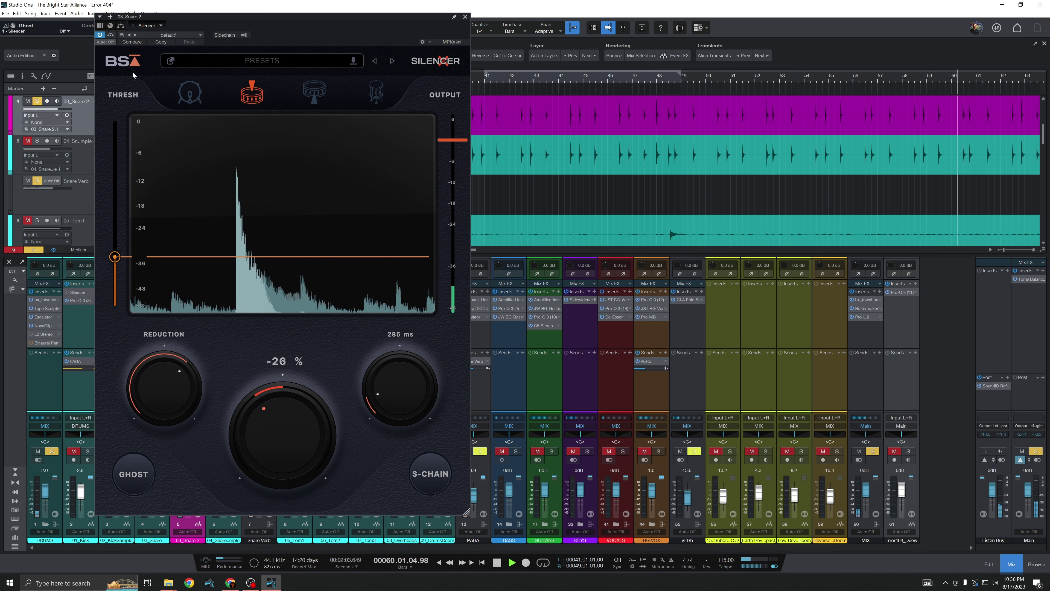
Audition the Snare Bottom, Toms and Kick modes on the snare, return to Snare Top and stop playback
click(316, 92)
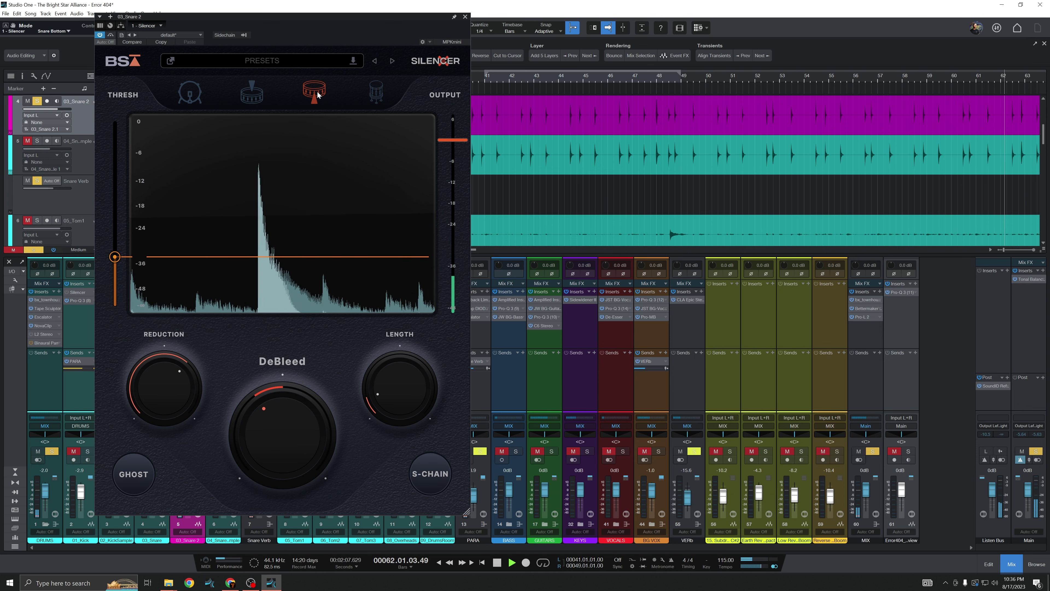
click(376, 90)
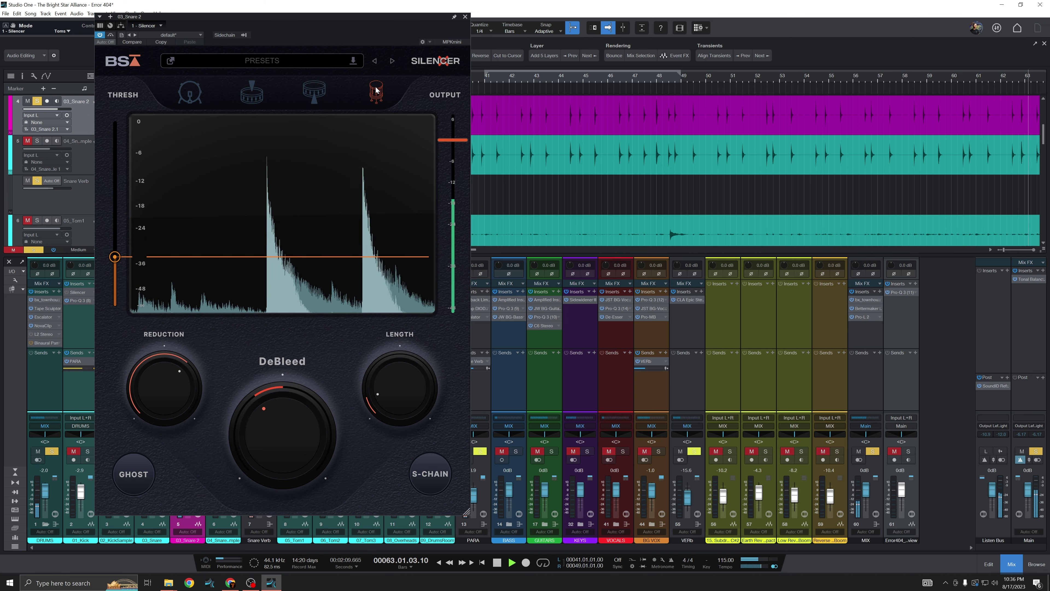
click(190, 94)
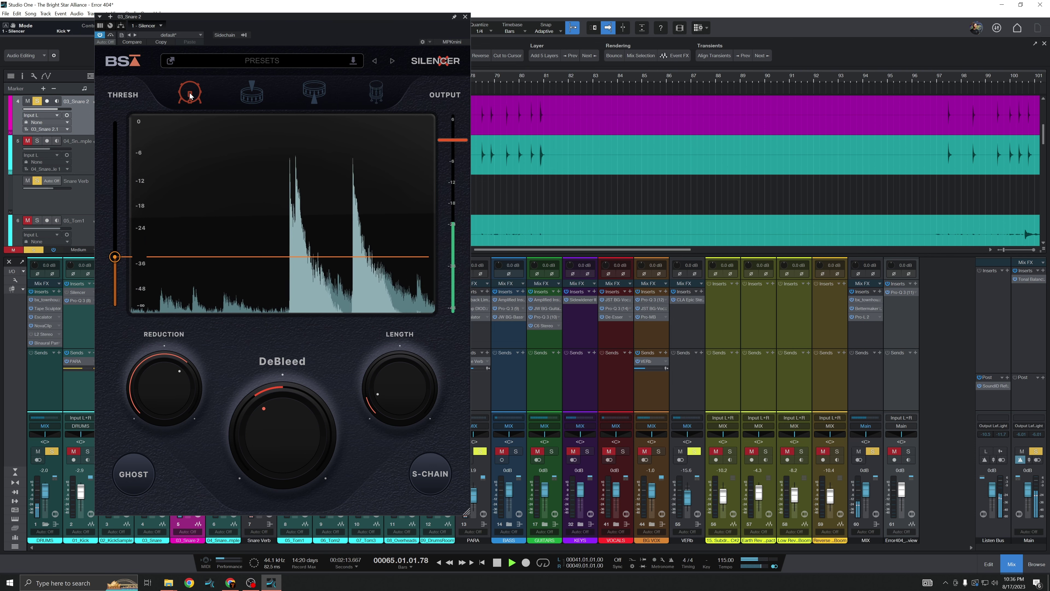
click(251, 90)
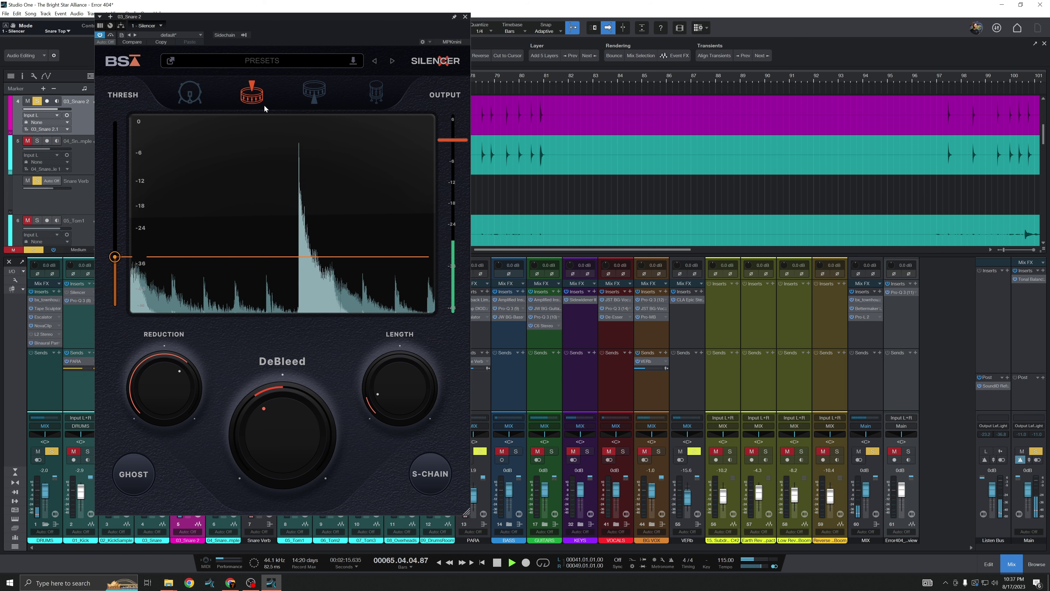
key(space)
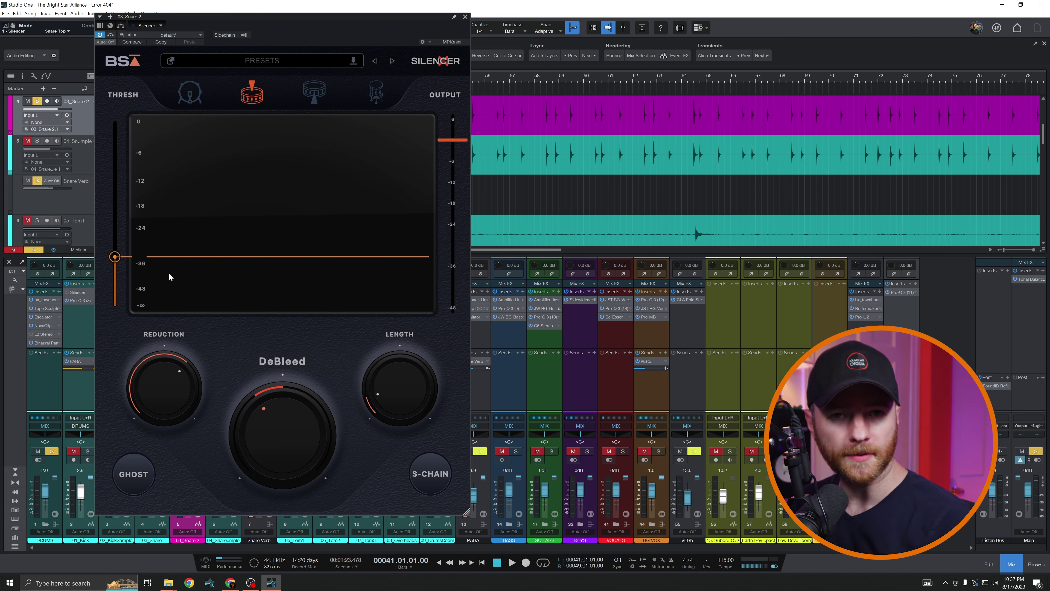
Close the Silencer window, unsolo 03_Snare 2 and pull its fader all the way down
mouse_move(281, 431)
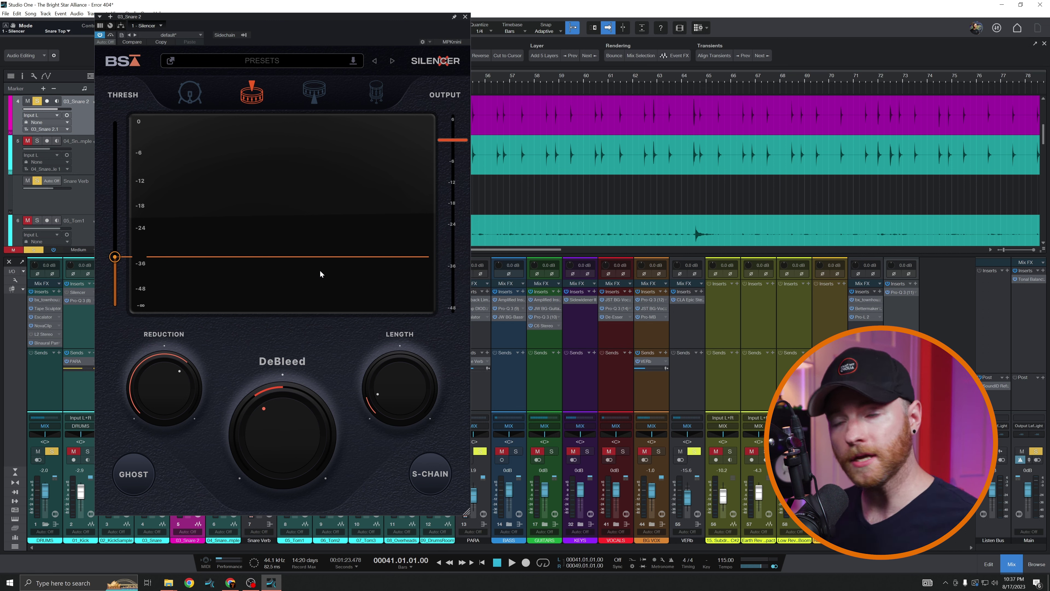
click(465, 16)
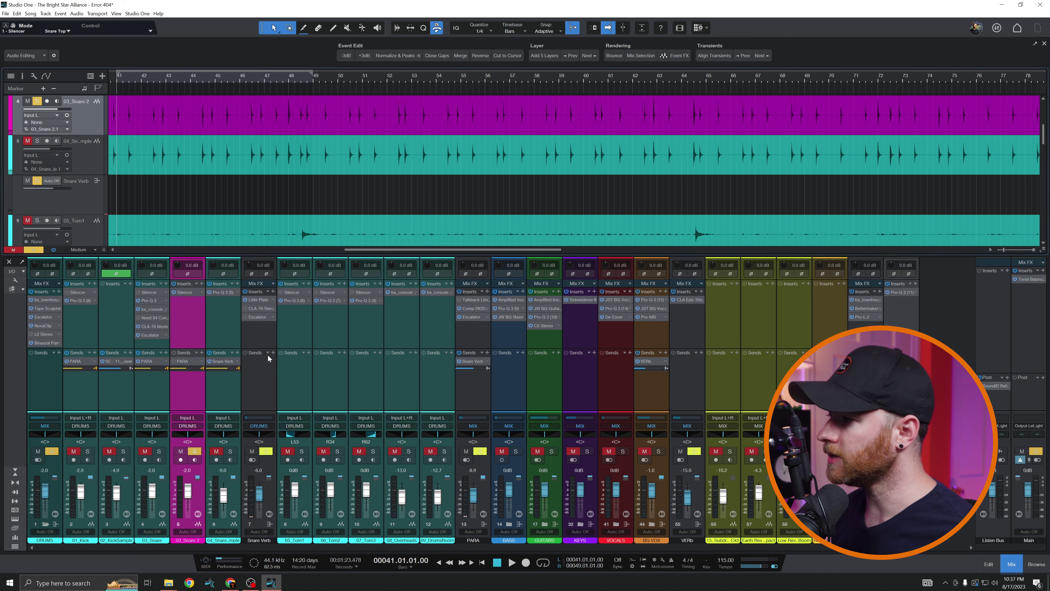
click(195, 451)
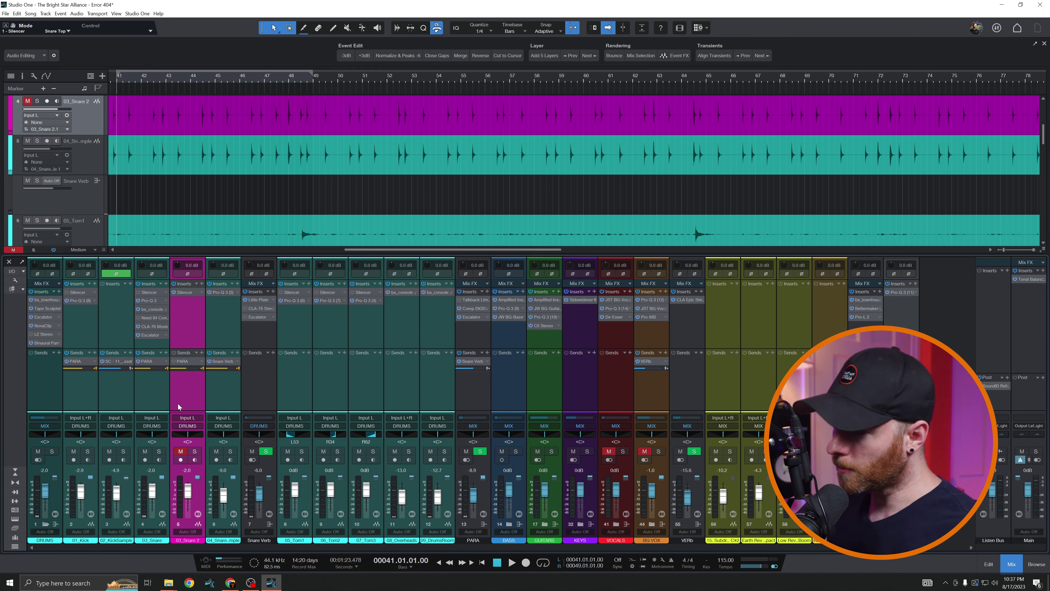
drag(187, 491, 195, 561)
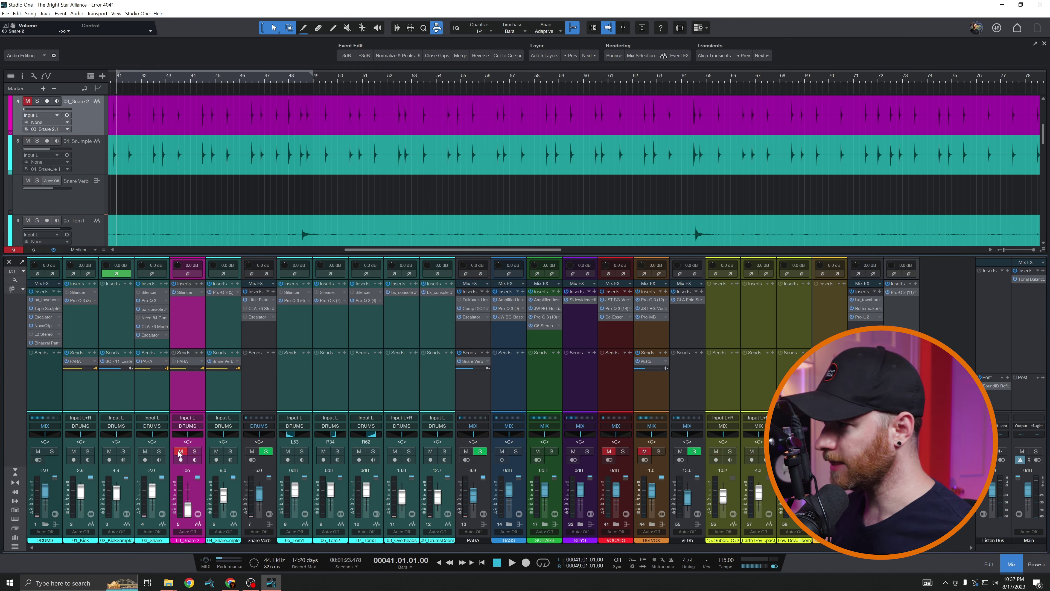
Solo the 01_Kick, 03_Snare, 05_Tom1, 06_Tom2 and 07_Tom3 channels together
click(85, 332)
ctrl+click(156, 386)
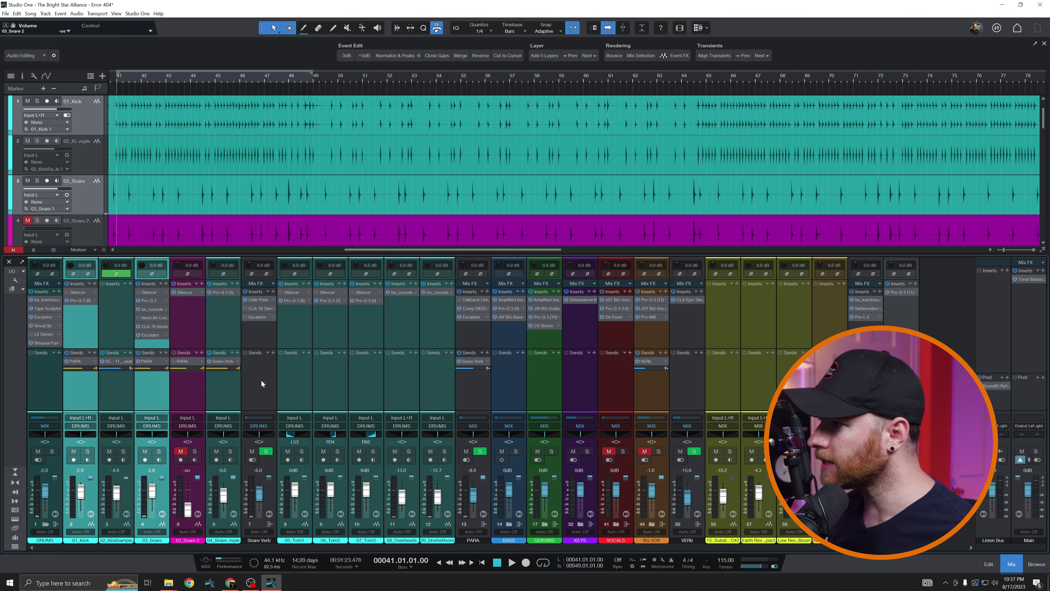
ctrl+click(292, 375)
ctrl+click(333, 374)
ctrl+click(371, 377)
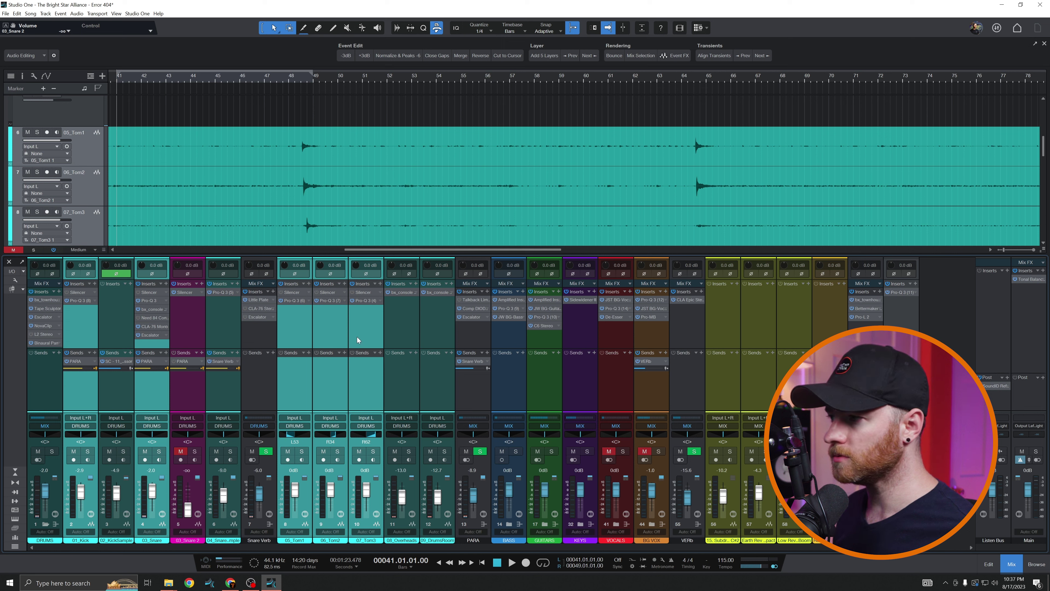
key(s)
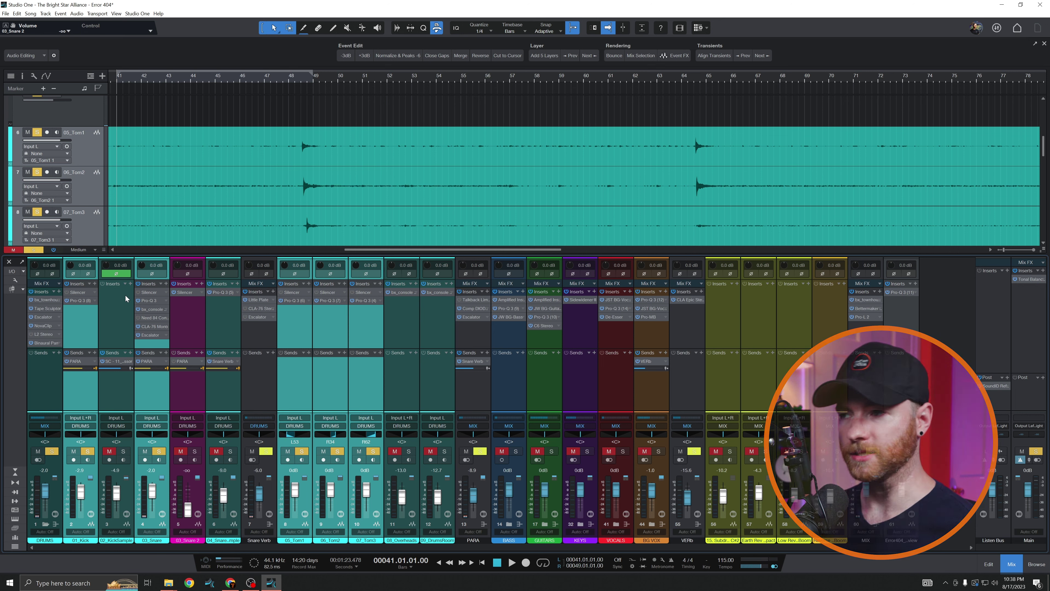
Play the soloed close-miked kick, snare and toms with Silencer bypassed and active, stopping playback after each pass
key(space)
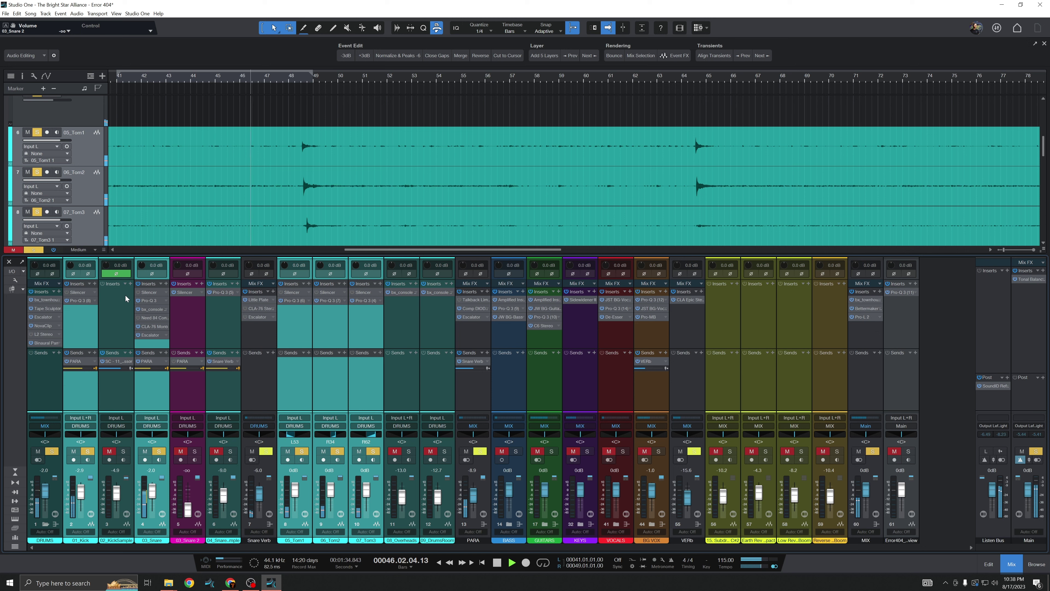
key(space)
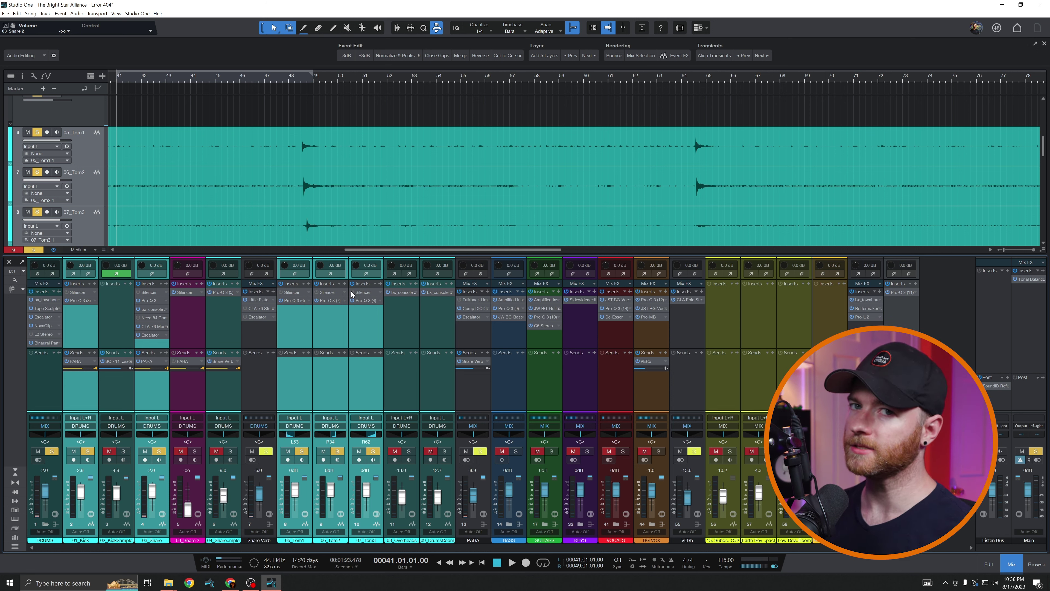
key(space)
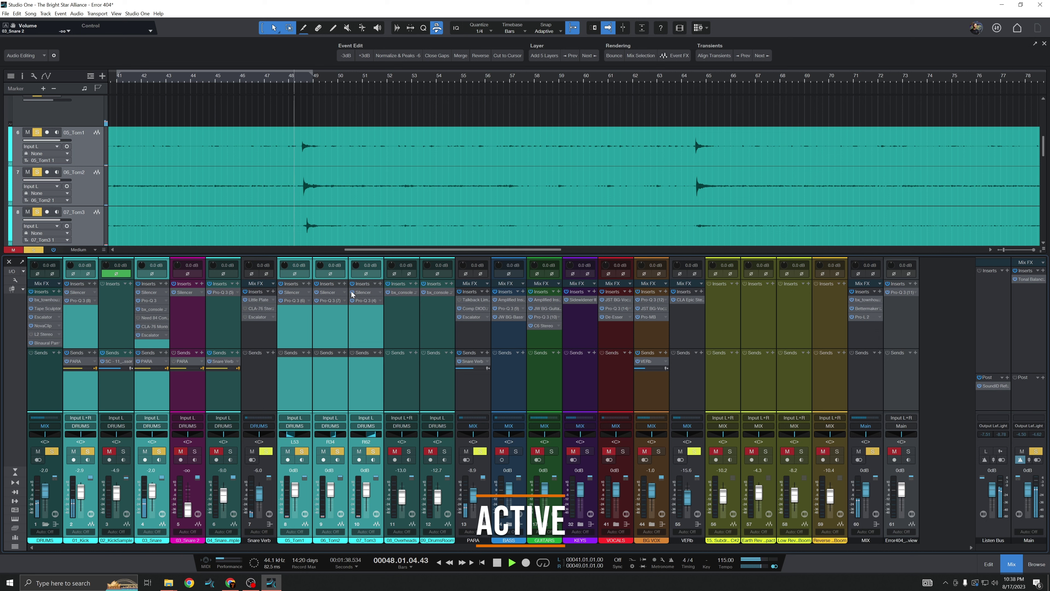
key(space)
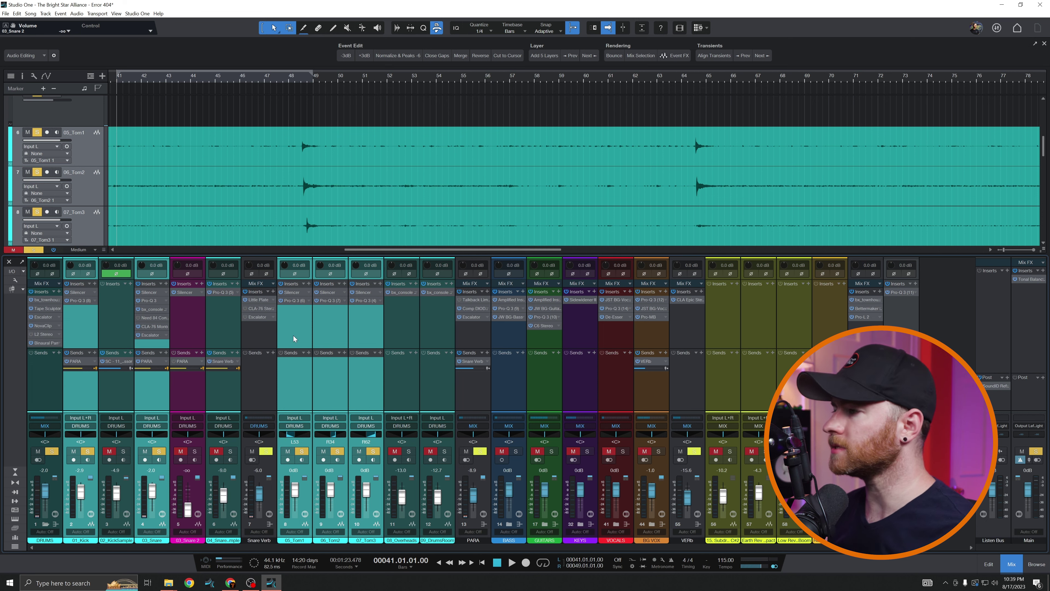
Solo the whole DRUMS bus and compare the full kit with Silencer bypassed and active on the close mics
click(50, 452)
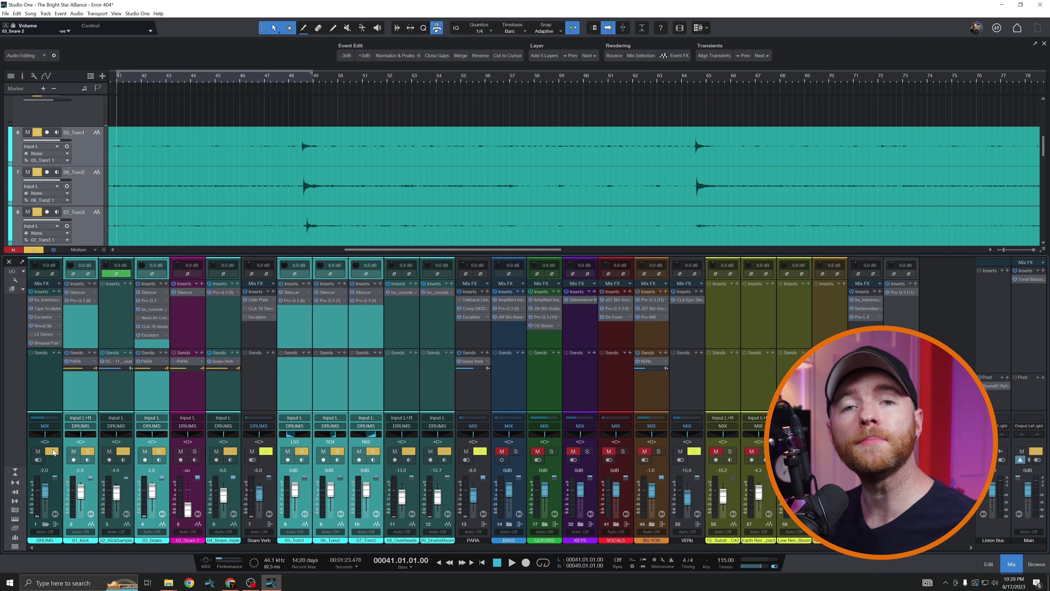
key(space)
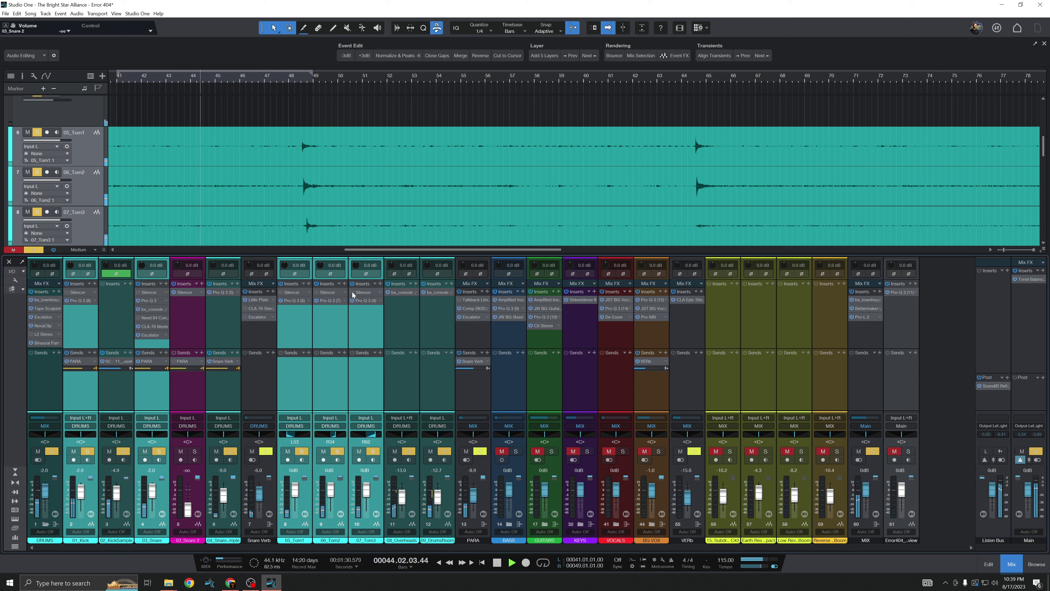
click(352, 293)
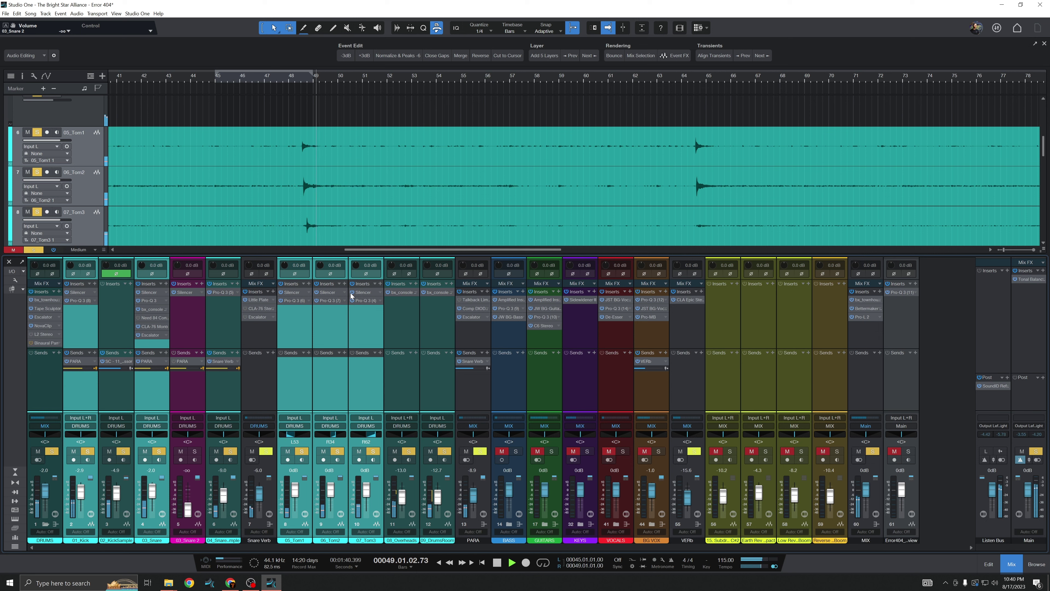
key(space)
Clear all solos and compare the full mix with Silencer repeatedly bypassed and active on the close mics, leaving it active
click(33, 250)
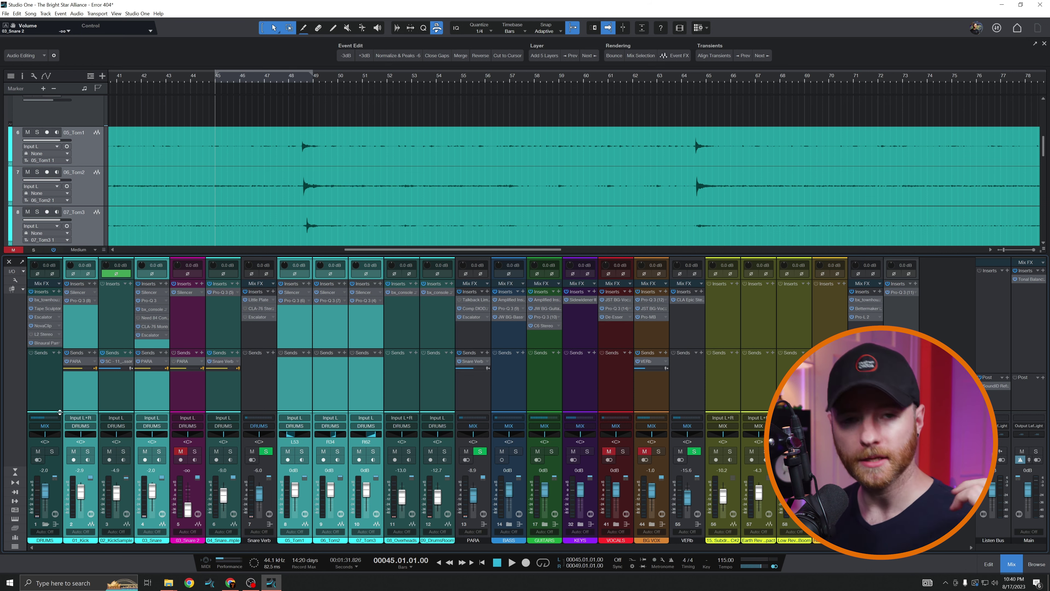
click(353, 293)
key(space)
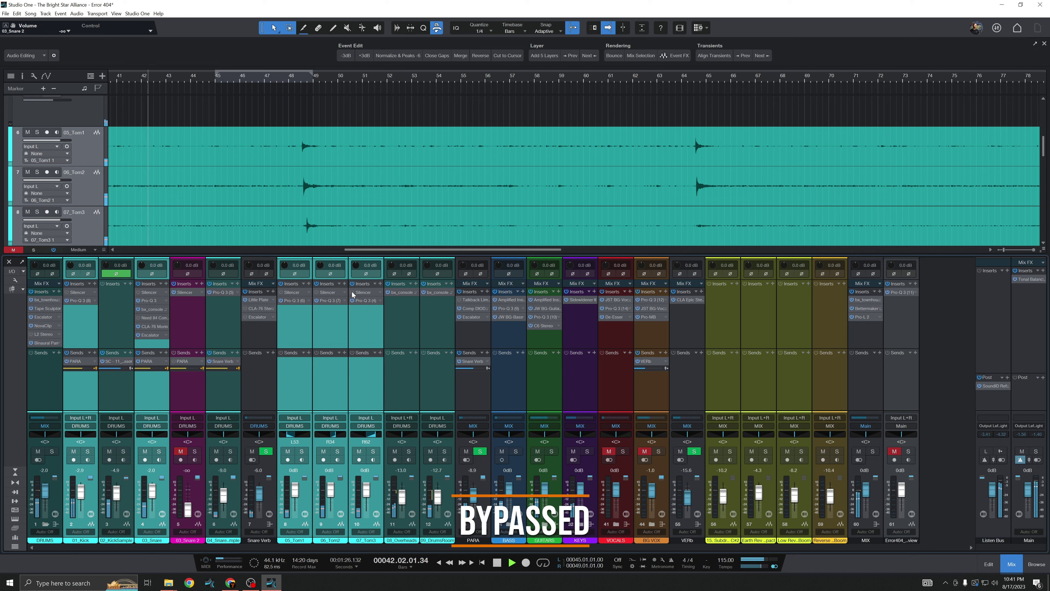
click(353, 292)
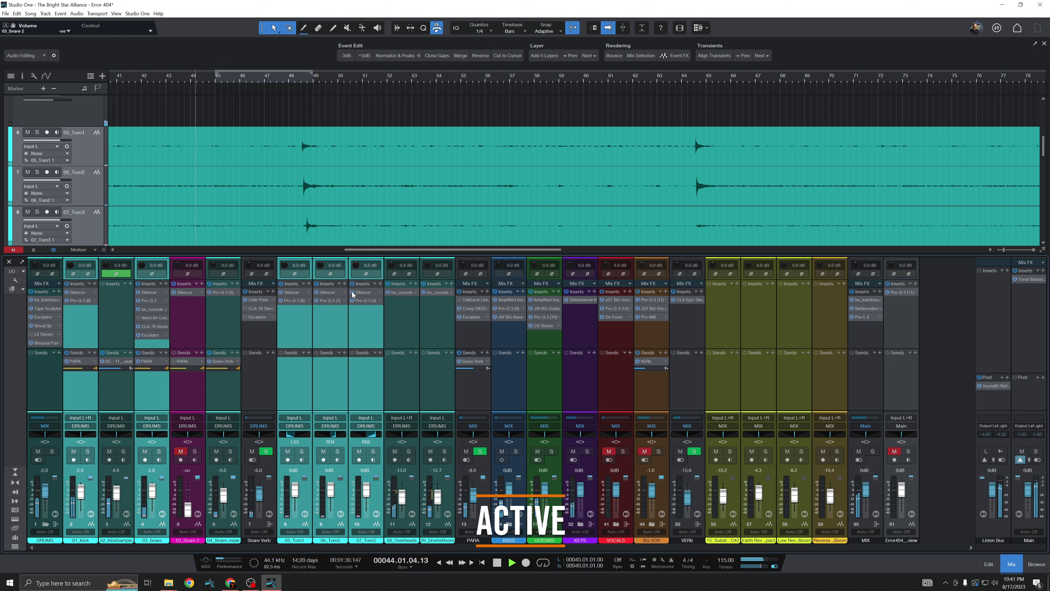
click(352, 292)
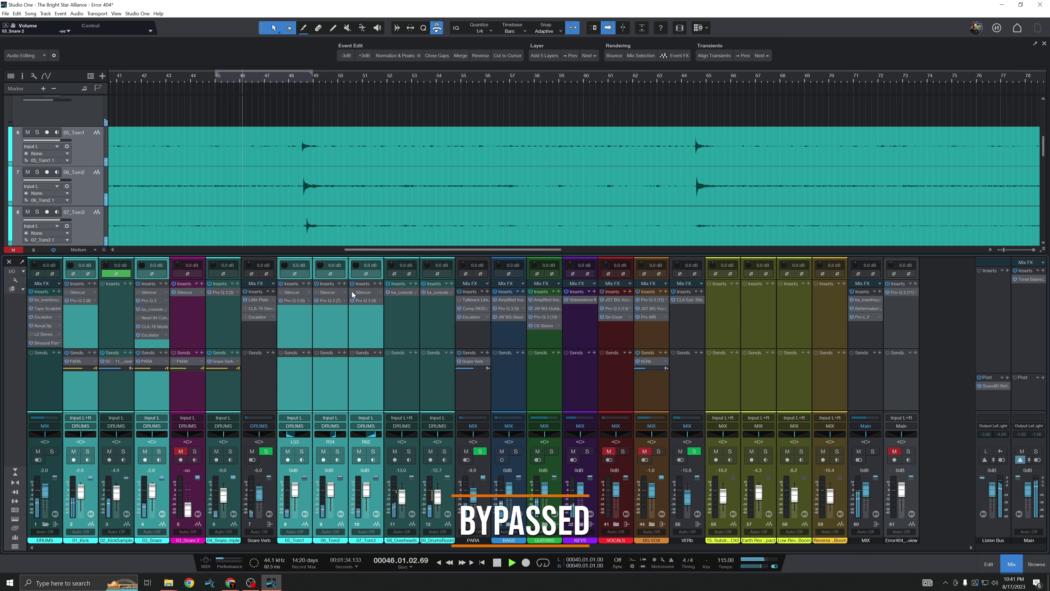
click(352, 293)
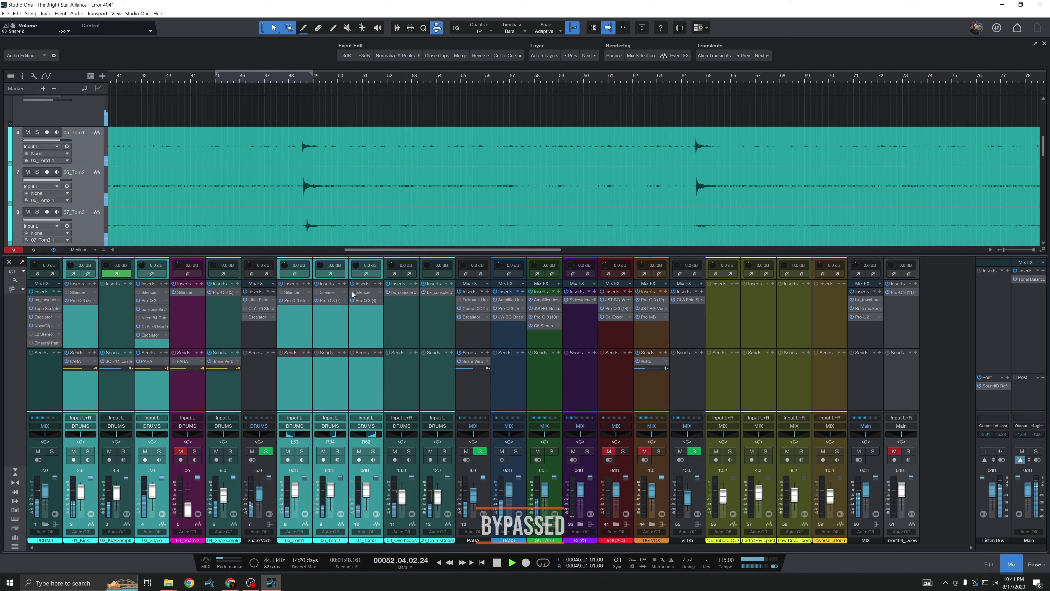
click(353, 292)
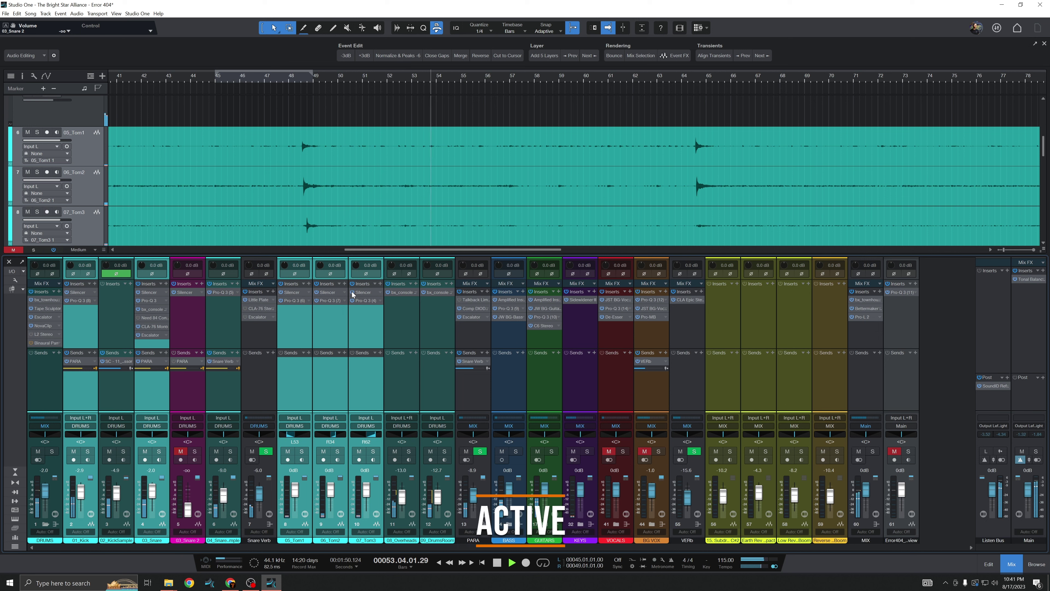
key(space)
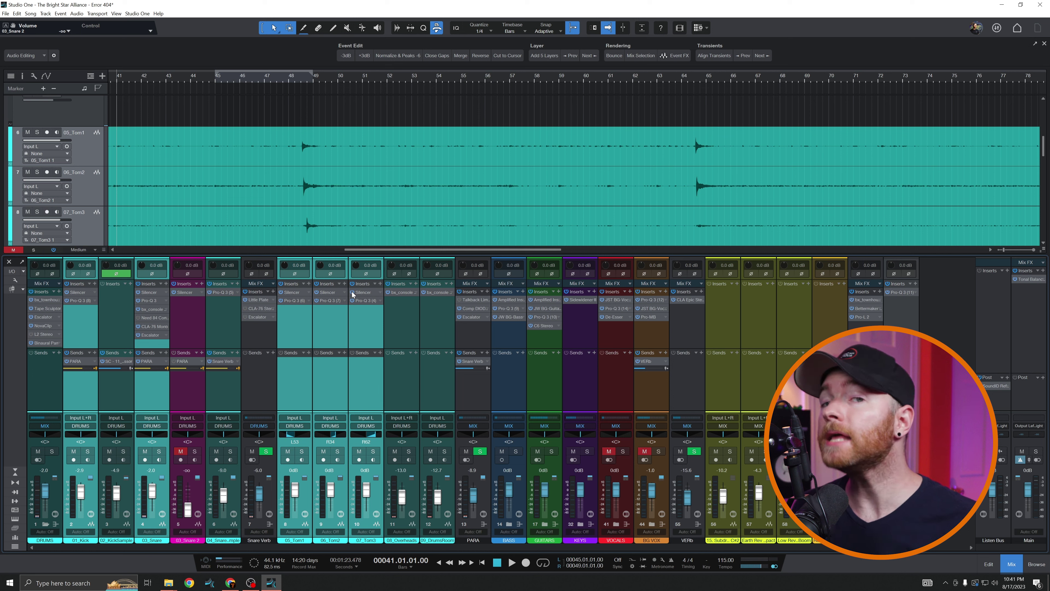